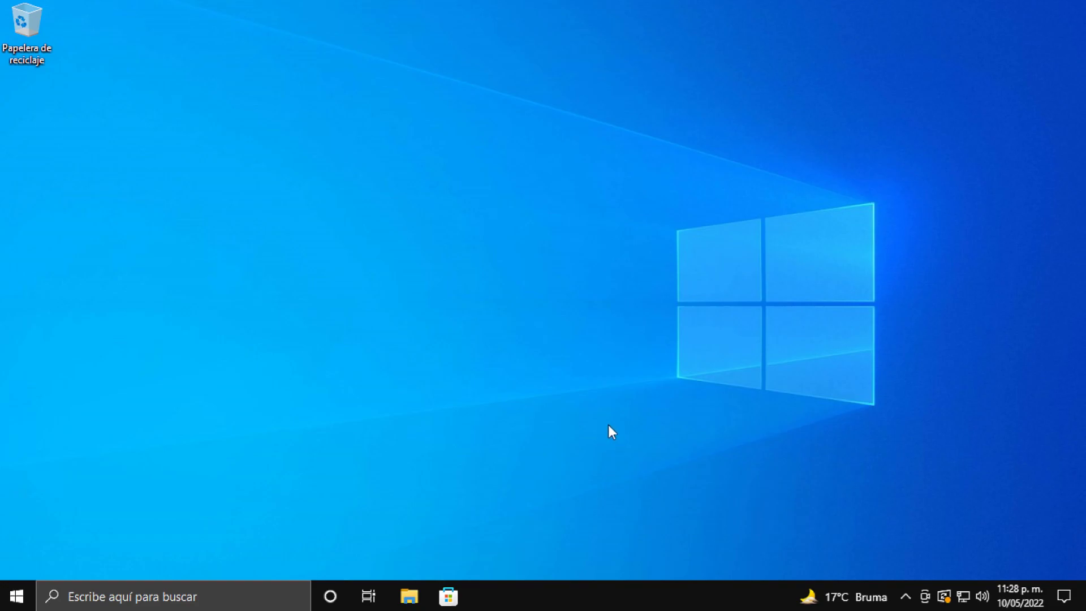
left_click(17, 598)
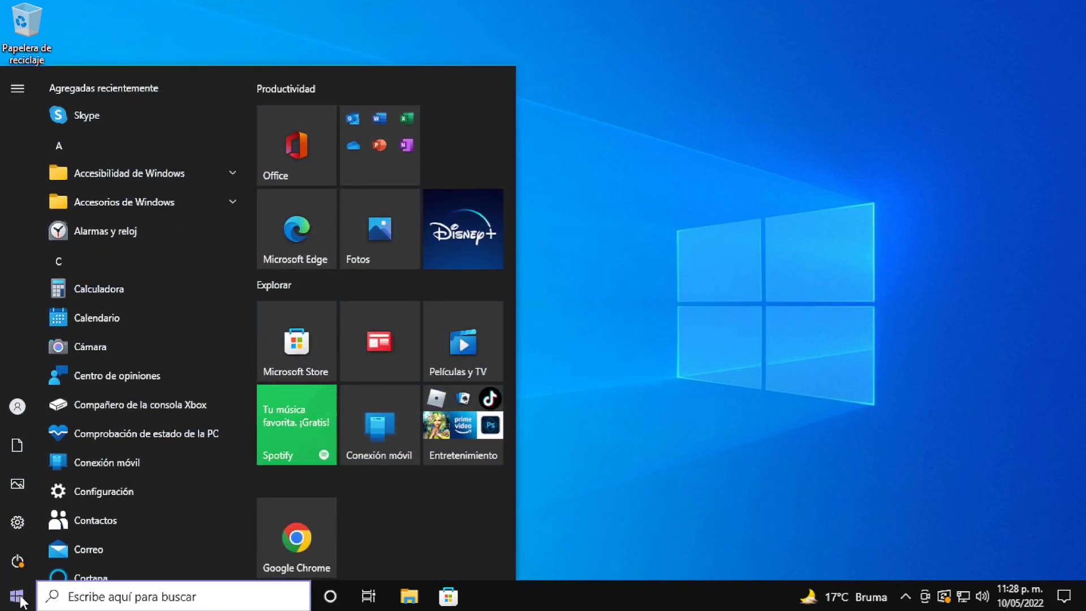
type("admi")
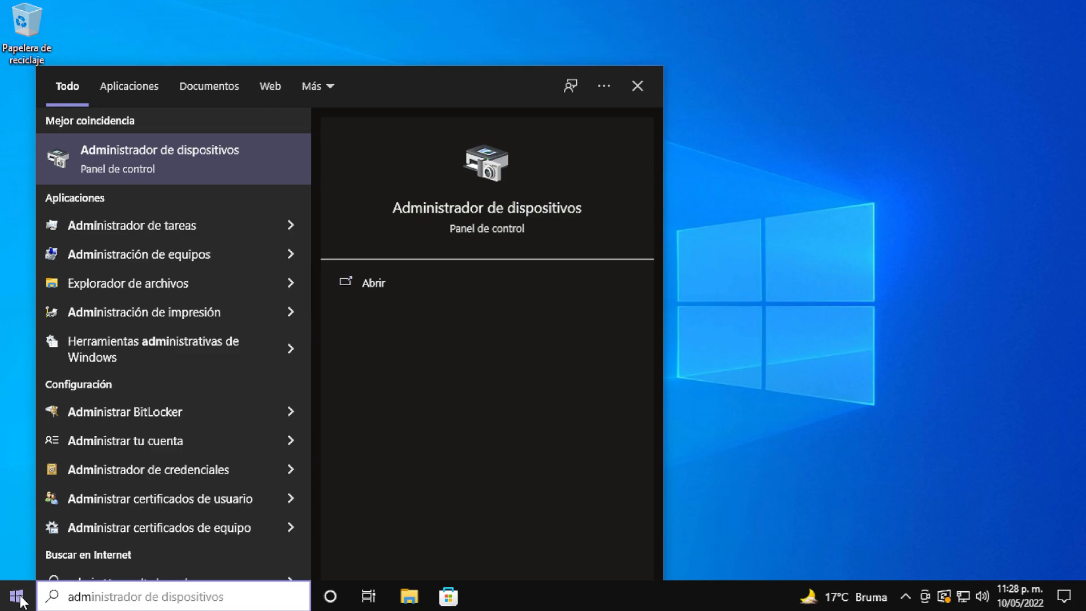
key("Return")
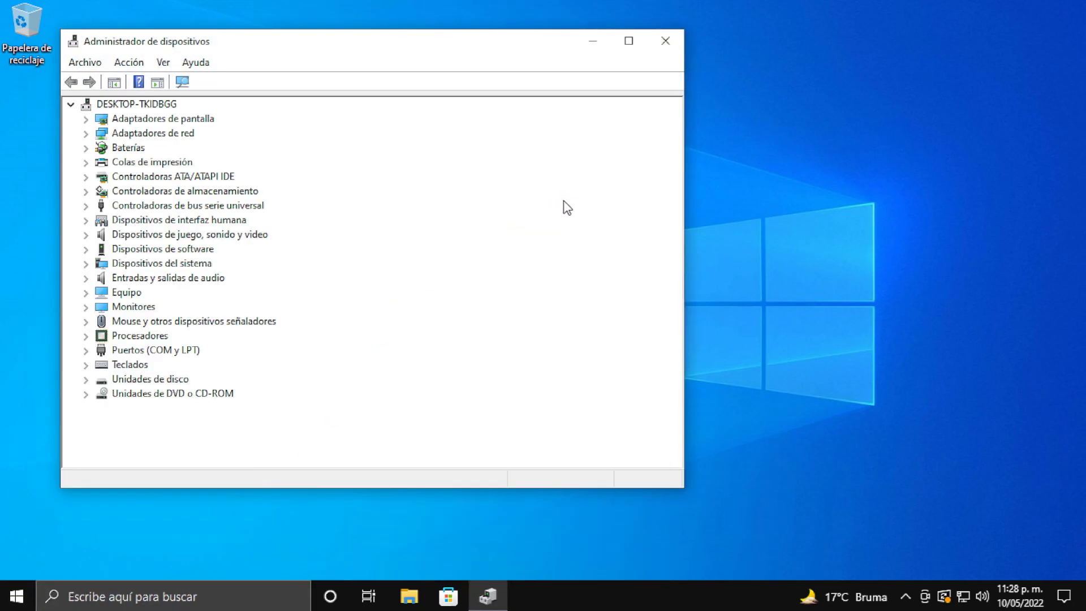
left_click(663, 39)
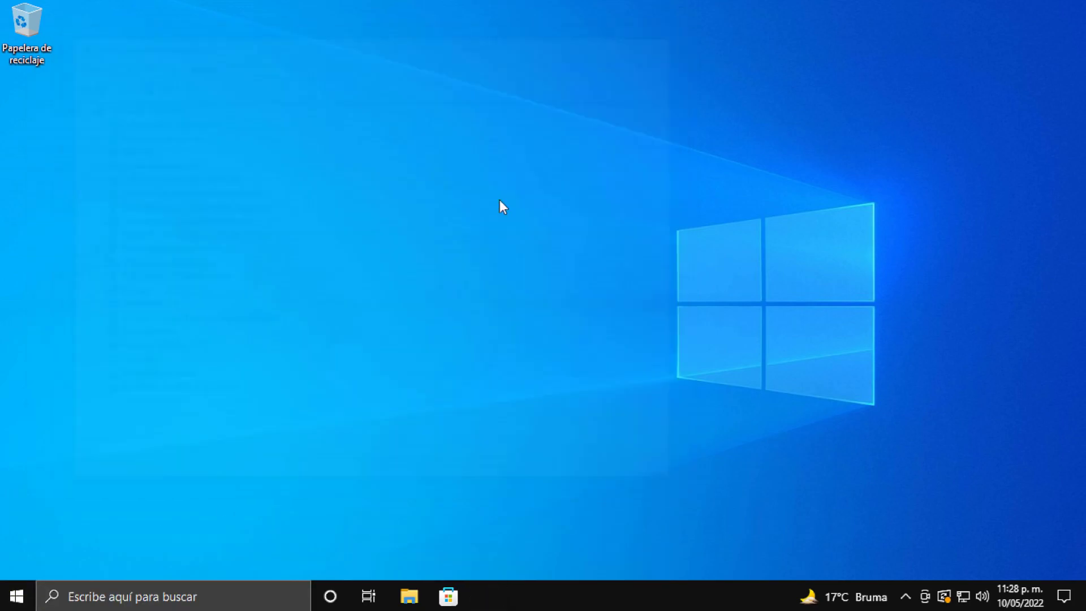
Open Device Manager (Administrador de dispositivos) and select VMware SVGA 3D under Adaptadores de pantalla.
right_click(16, 596)
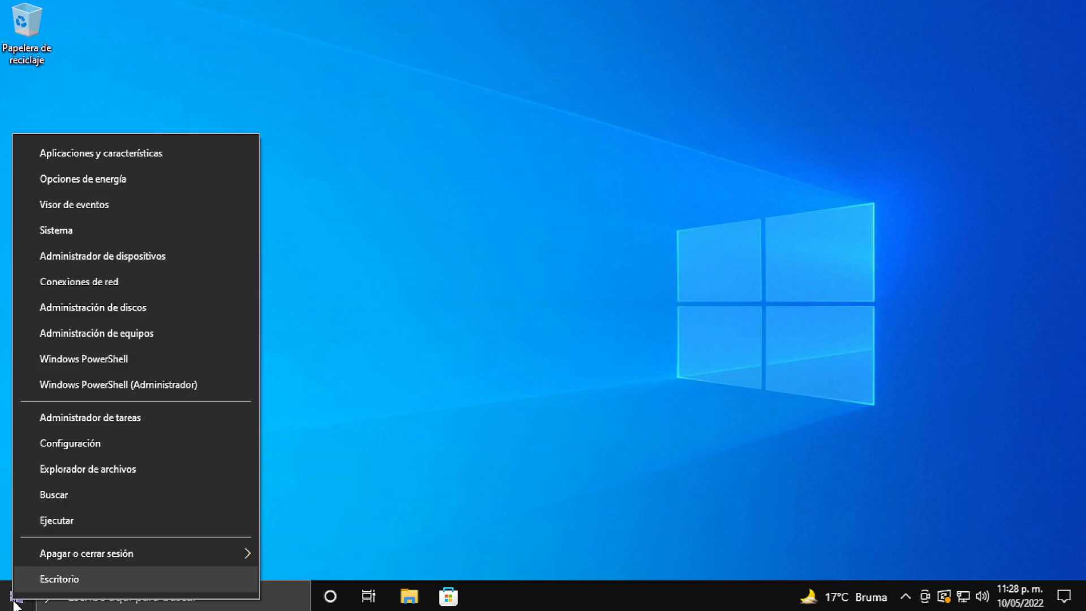
left_click(113, 256)
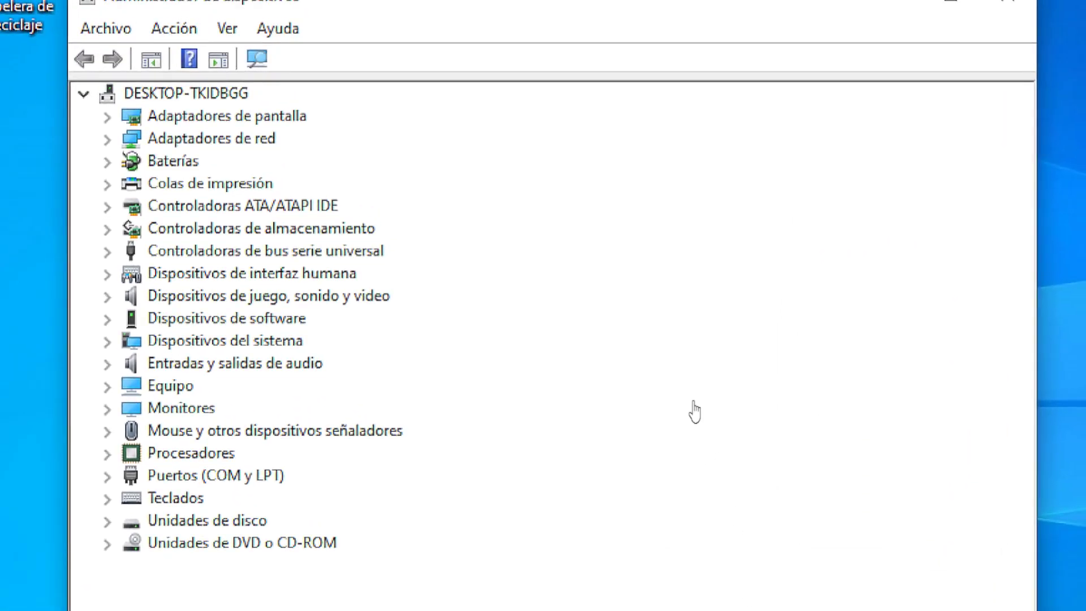
left_click(161, 115)
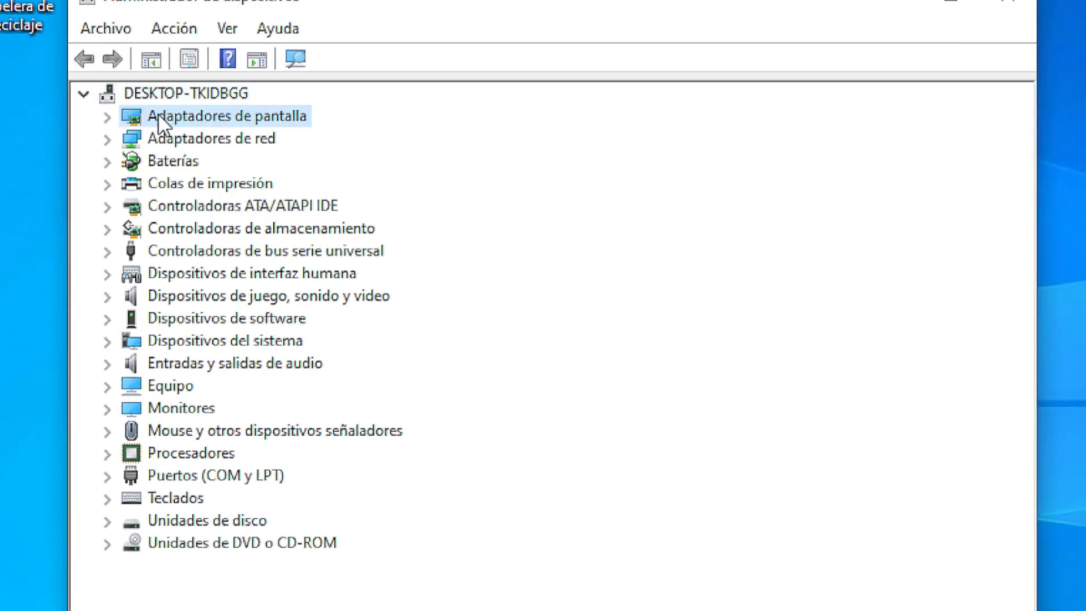
left_click(107, 117)
left_click(232, 138)
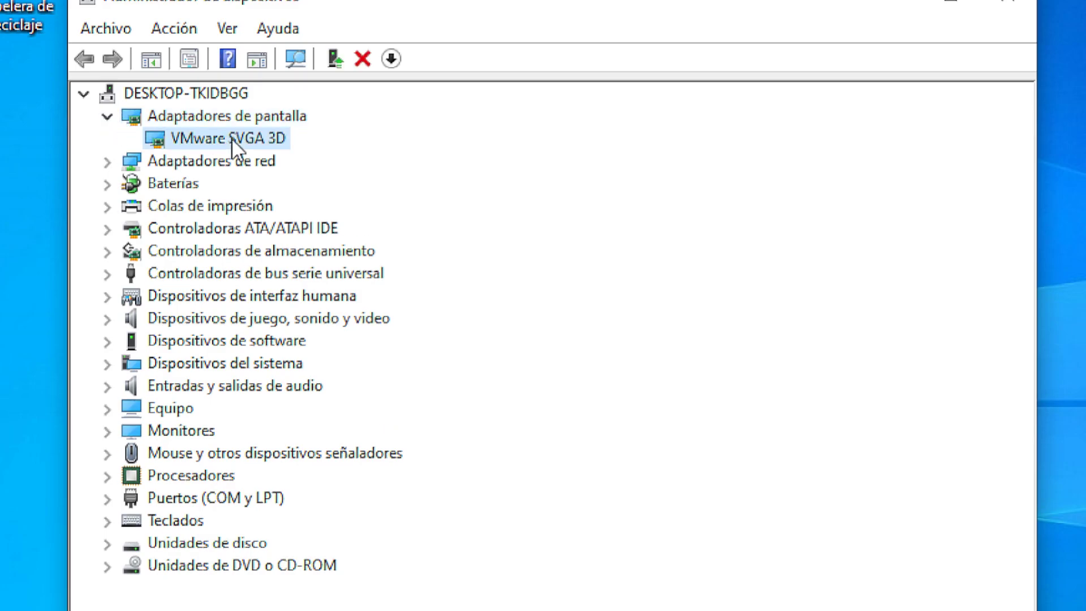
Run an automatic driver search for the VMware SVGA 3D adapter, and close the update wizard.
right_click(268, 139)
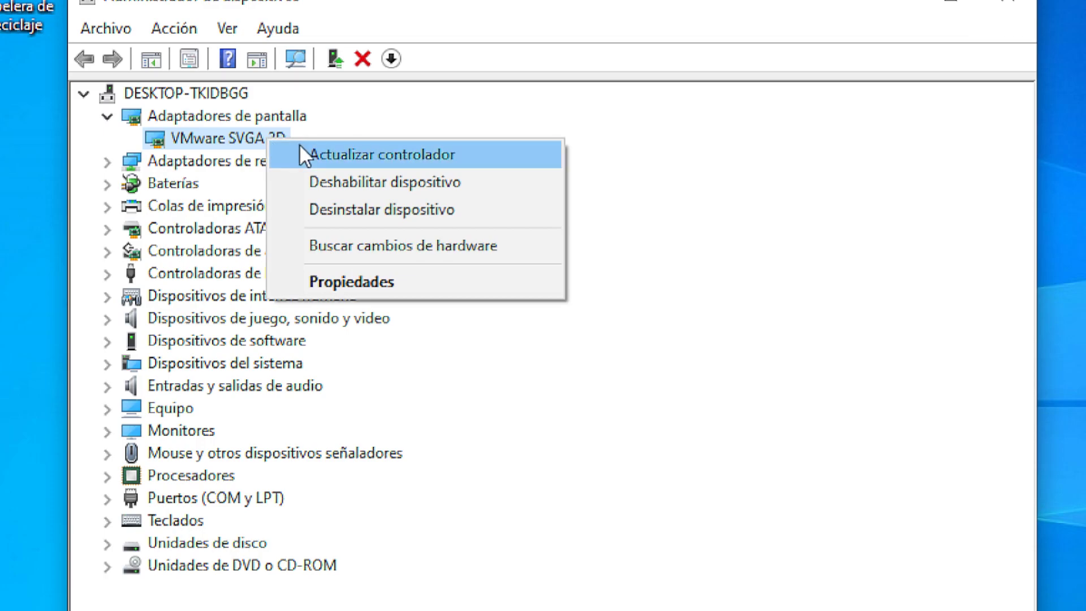
left_click(443, 156)
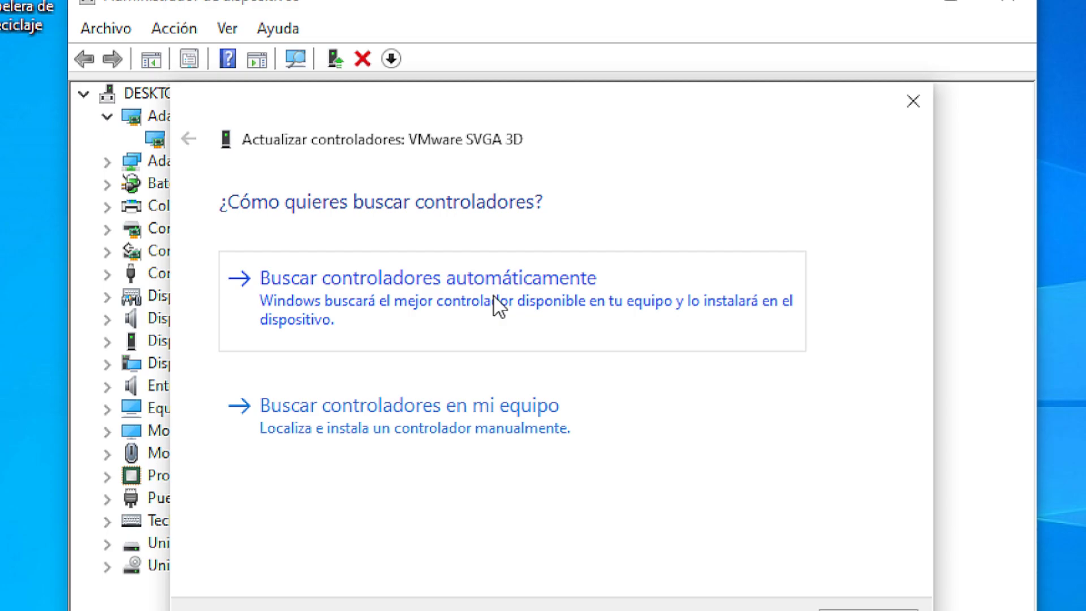
left_click_drag(585, 97, 585, 52)
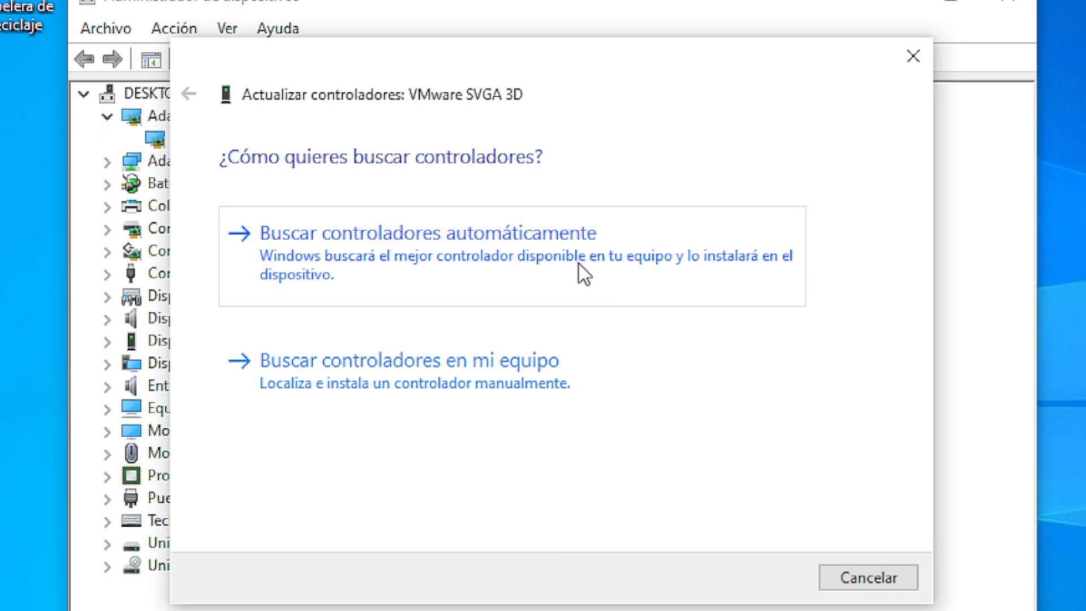
left_click(553, 266)
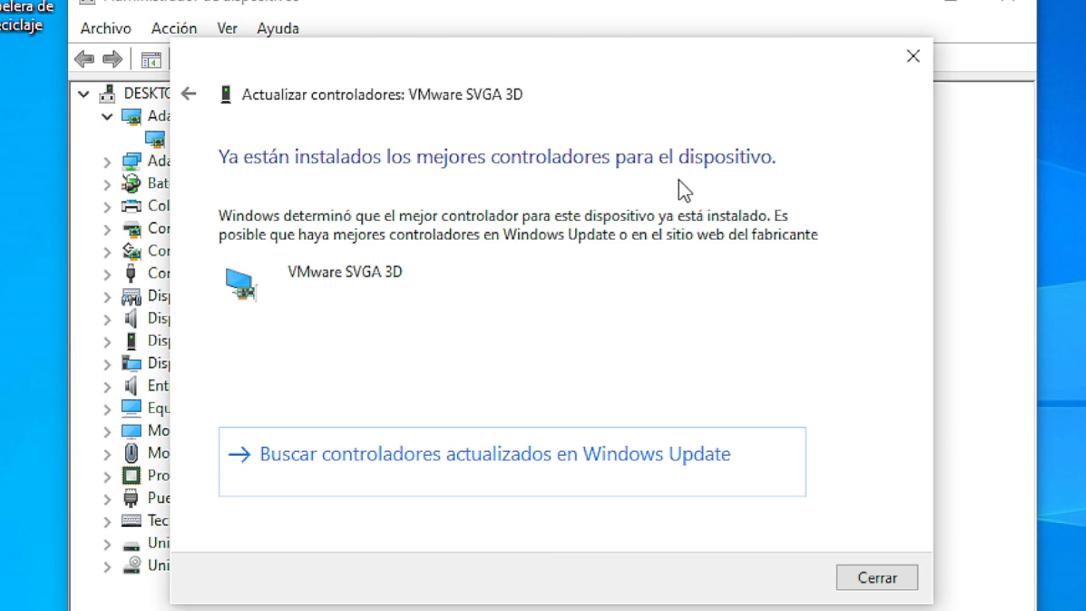
left_click(881, 575)
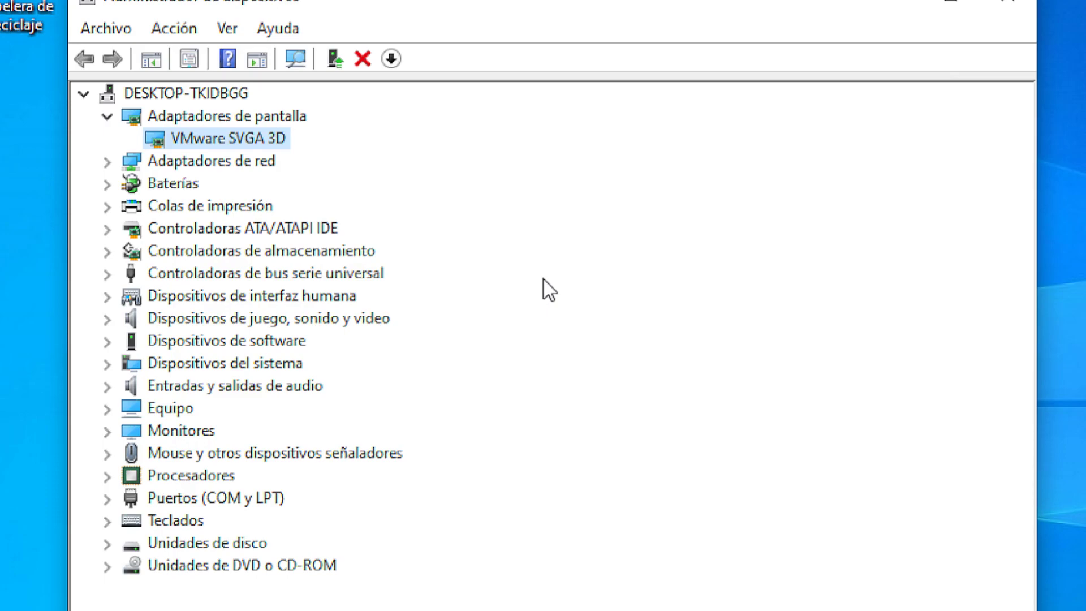
Start a manual driver update for VMware SVGA 3D and bring up the list of drivers available on the computer.
right_click(279, 144)
left_click(338, 153)
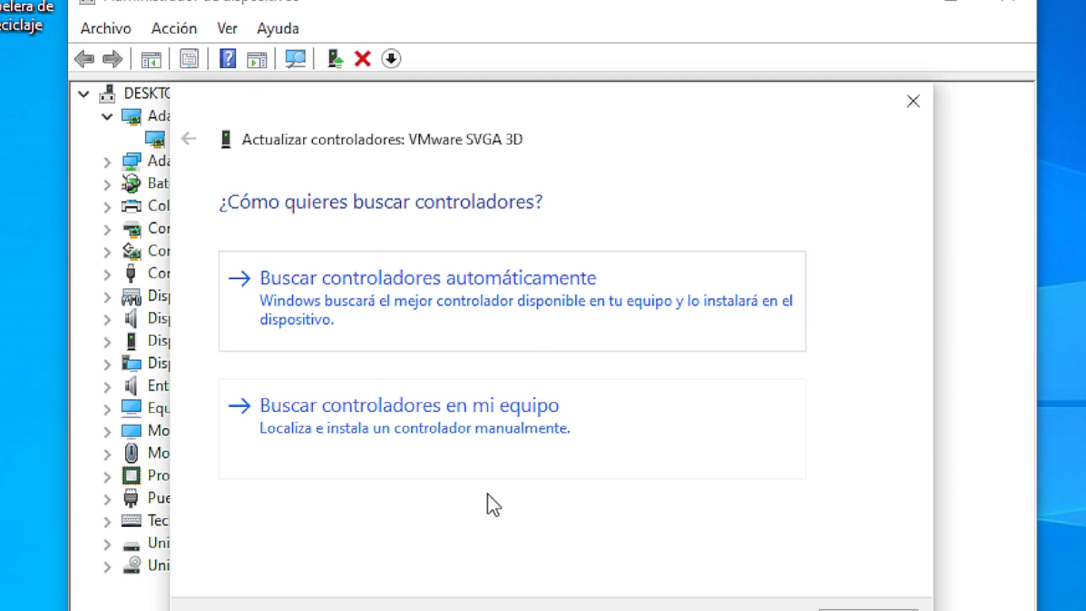
left_click(317, 431)
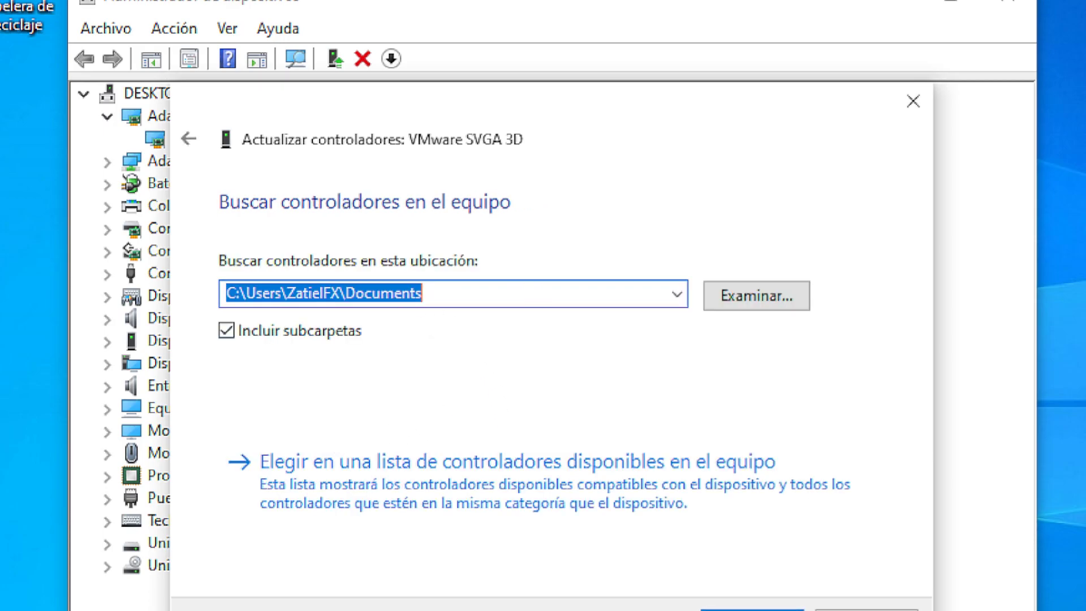
left_click_drag(596, 100, 580, 36)
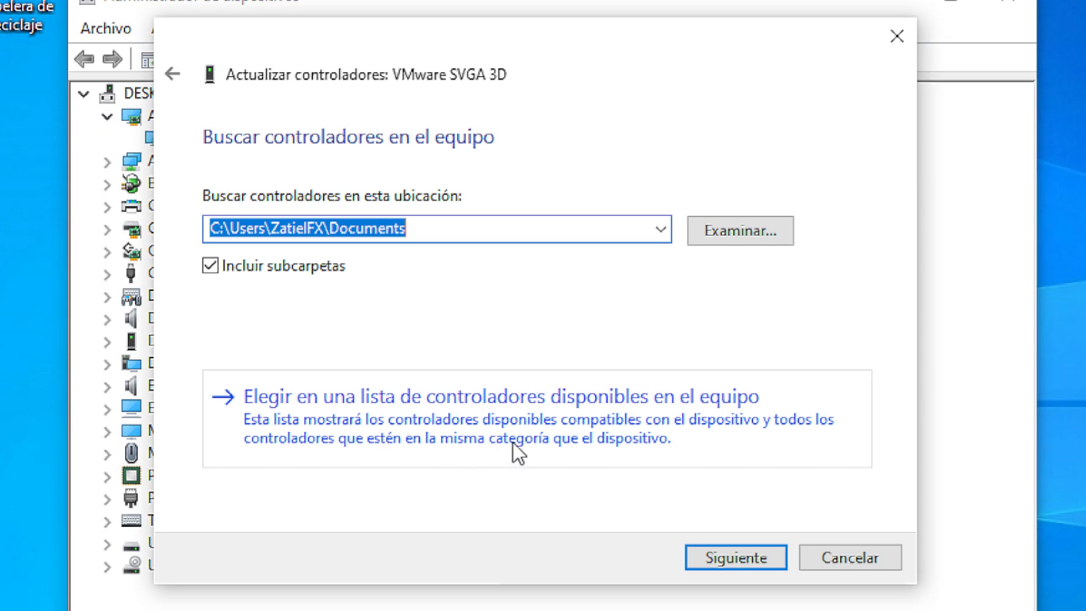
left_click(643, 433)
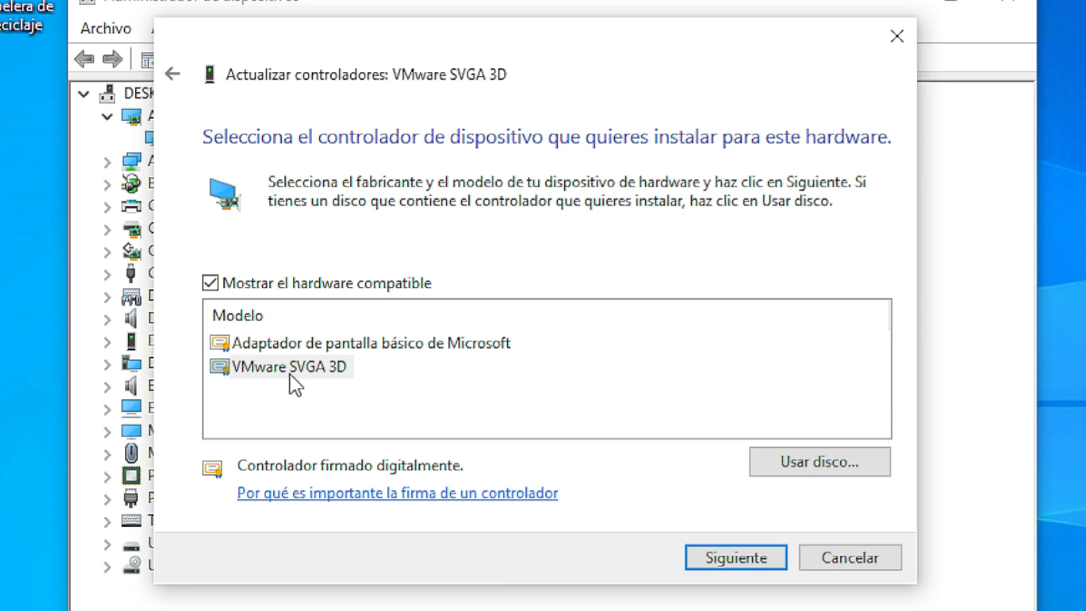
Install the Adaptador de pantalla básico de Microsoft driver for the display adapter, and close the wizard and Device Manager.
left_click(382, 347)
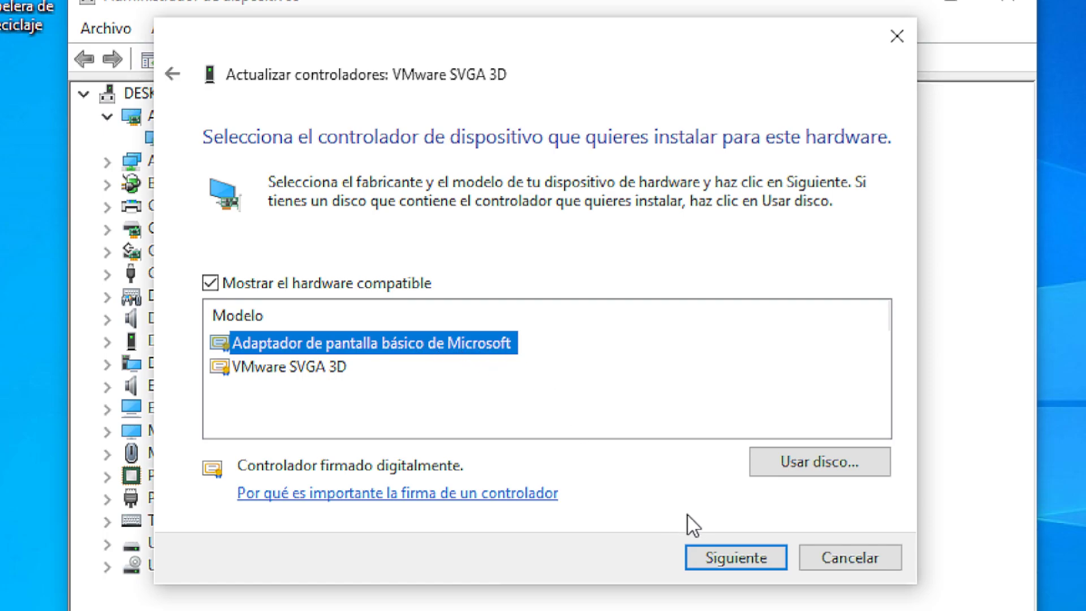
left_click(713, 560)
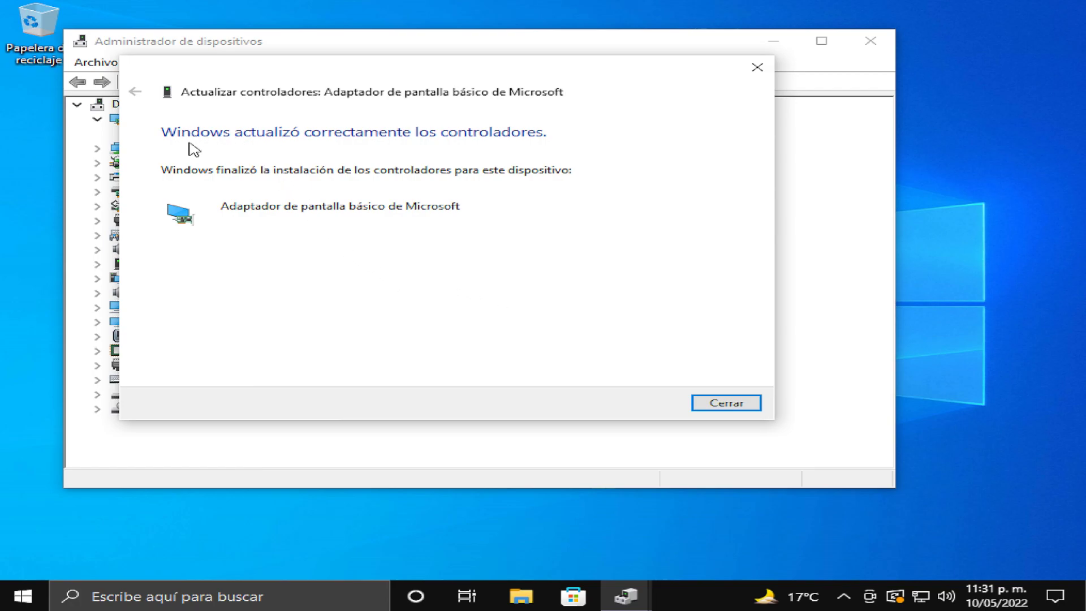
left_click(733, 410)
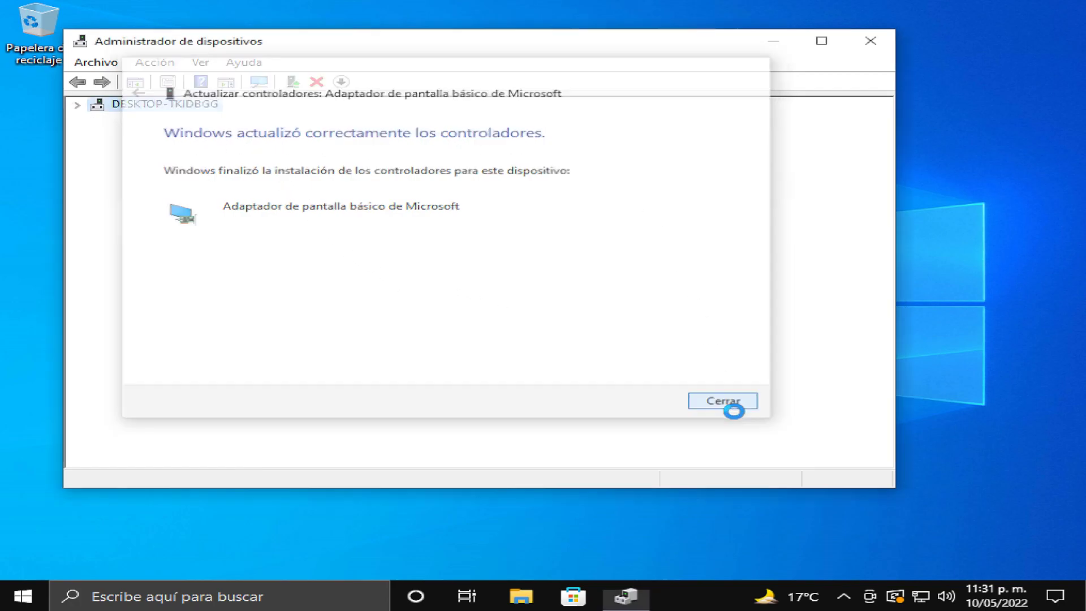
left_click(868, 42)
Set the screen resolution to 1152 × 864 in the display settings, keep the change and close the settings.
right_click(531, 132)
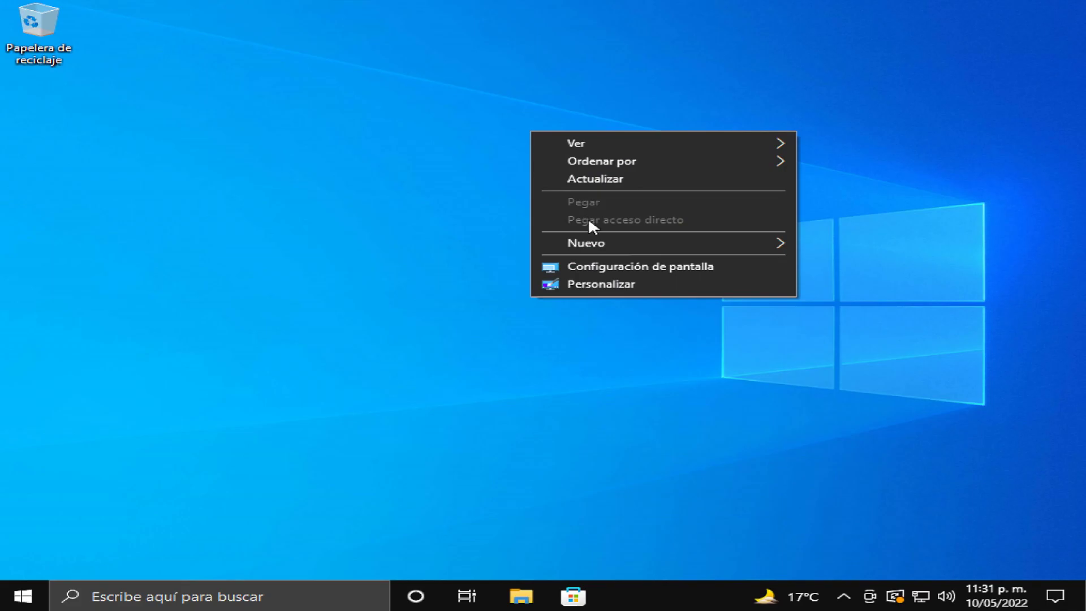
left_click(608, 269)
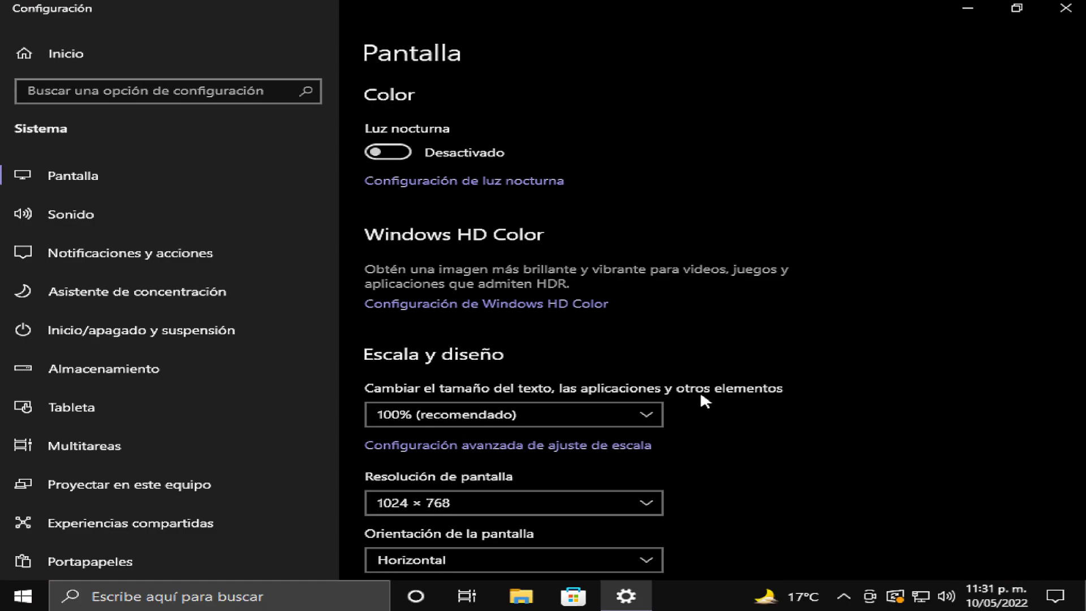
left_click(659, 503)
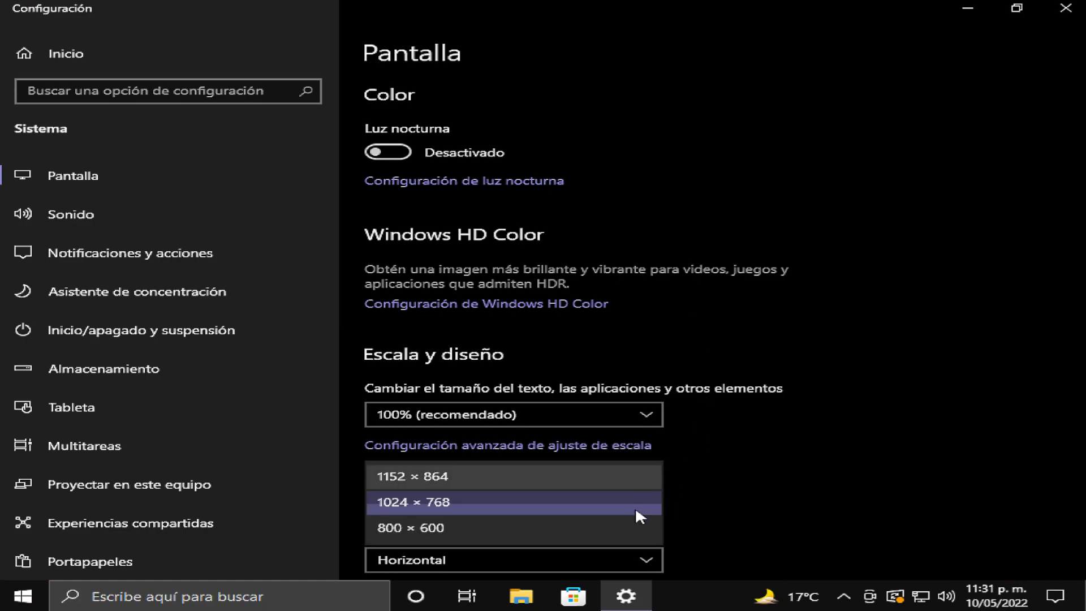
left_click(614, 476)
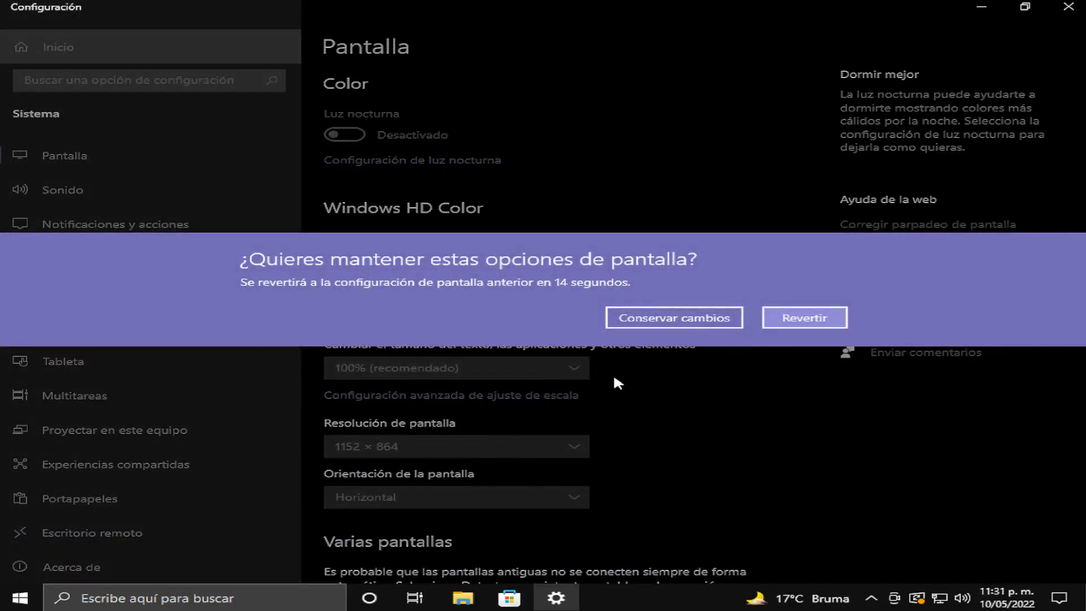
left_click(672, 320)
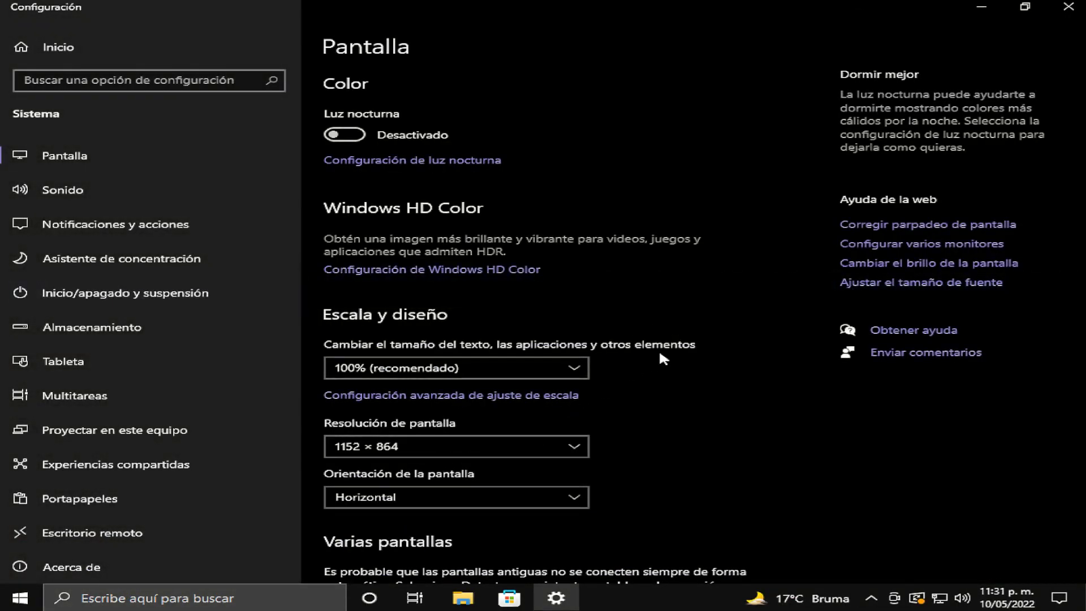
left_click(1068, 7)
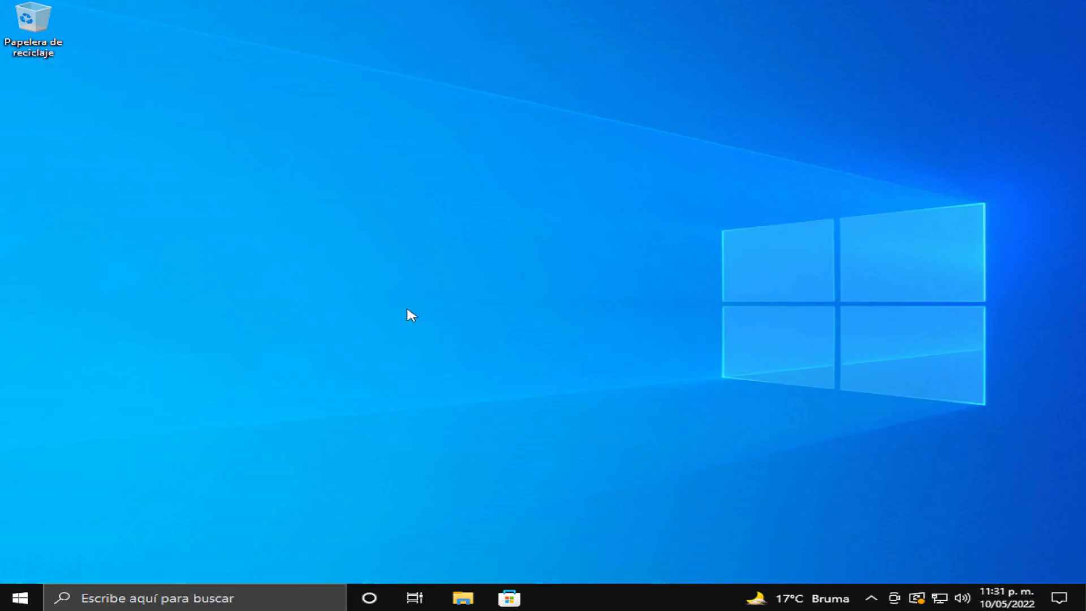
Restart the computer without installing the pending updates.
left_click(21, 597)
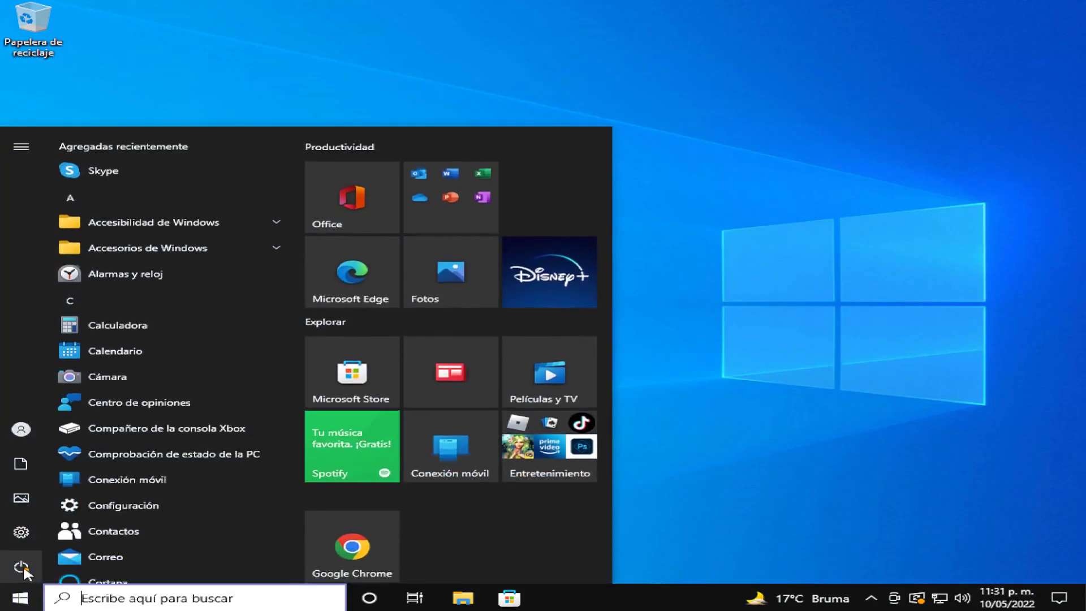
mouse_move(23, 571)
left_click(72, 563)
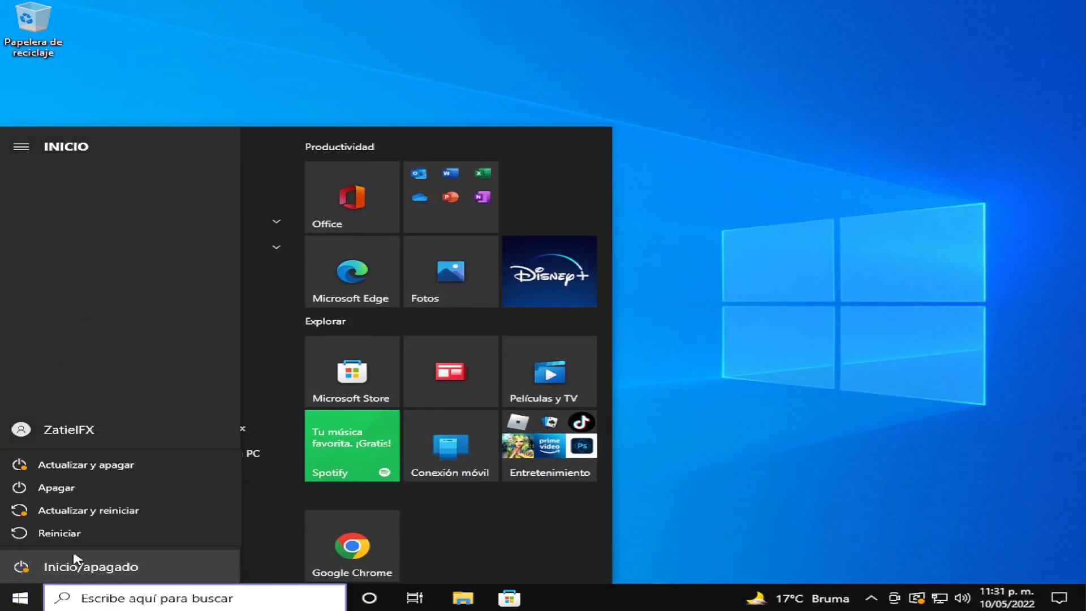
left_click(82, 529)
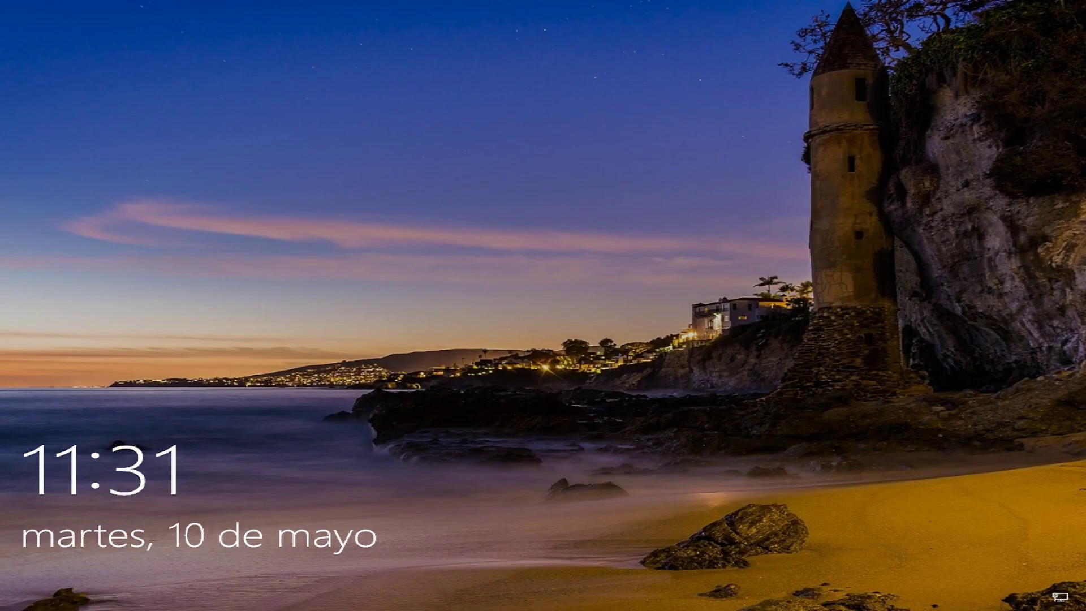
Sign back in to Windows from the lock screen by entering the account password.
left_click(568, 396)
type("••••")
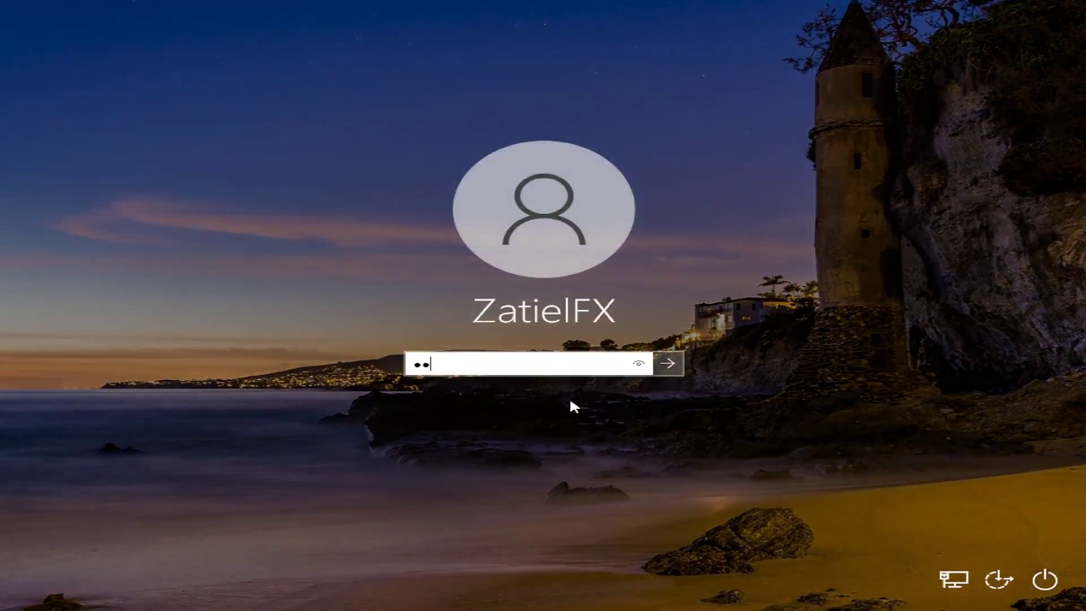
key("Return")
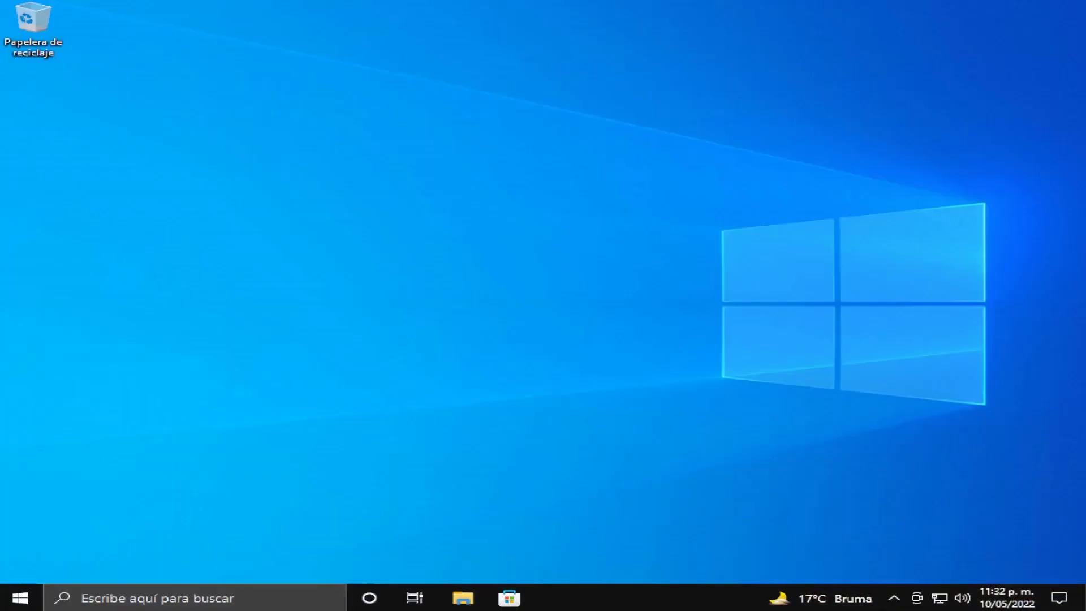